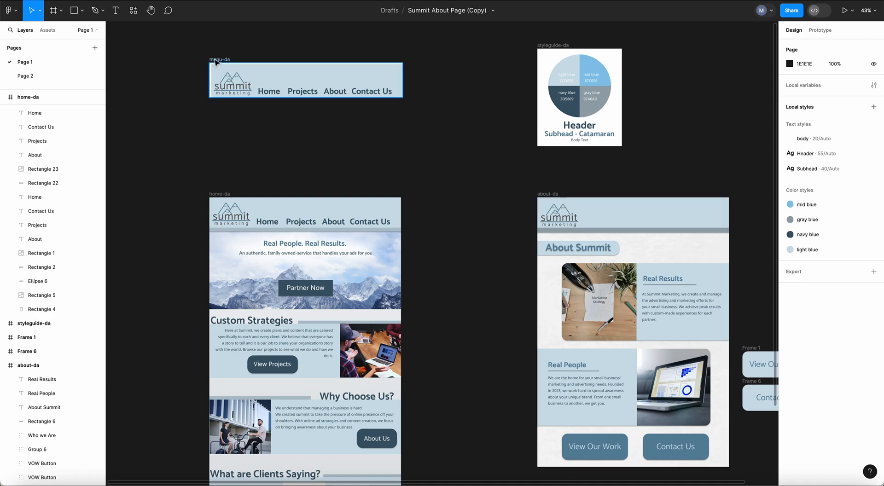
- Turn the About and Contact Us text labels in the menu-da frame into components
double_click(269, 92)
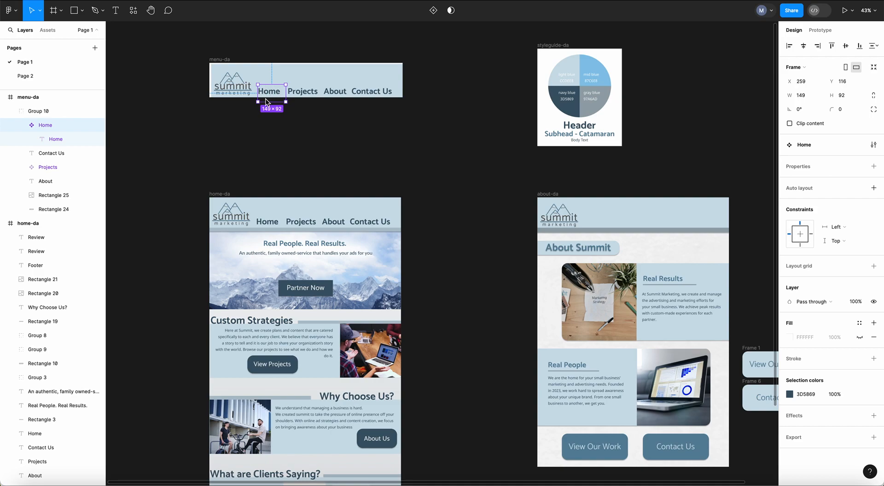
click(336, 92)
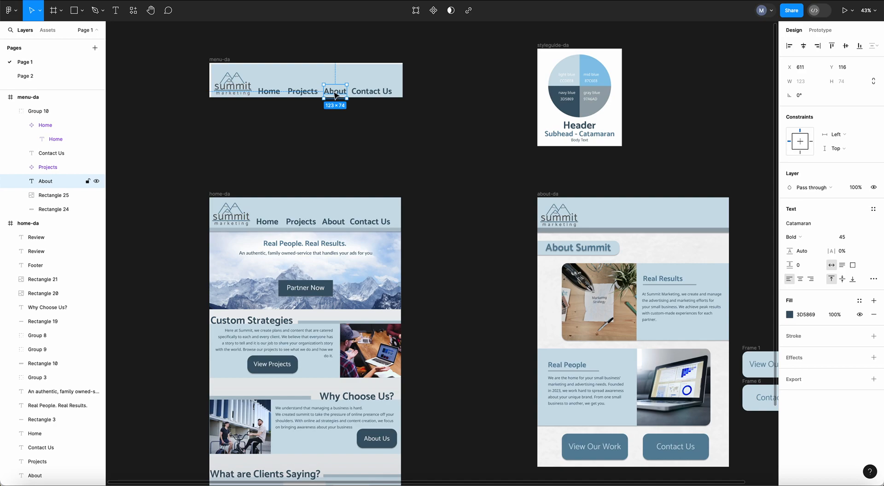
right_click(336, 96)
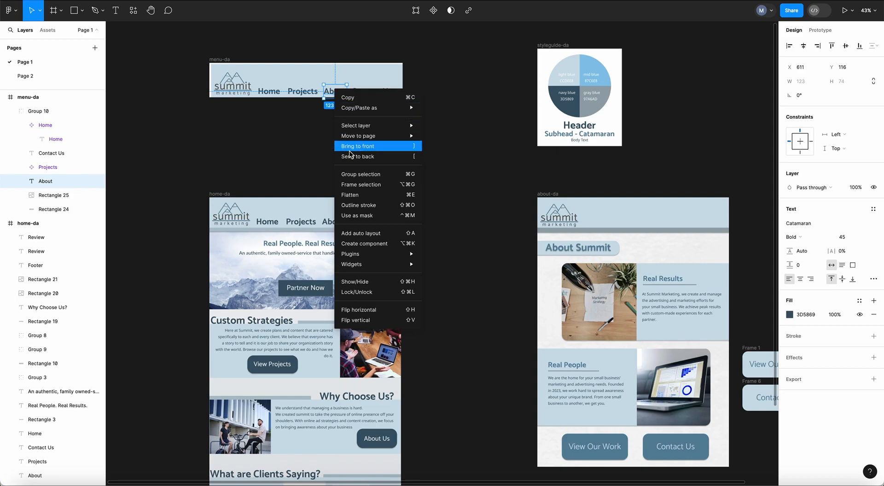
click(354, 244)
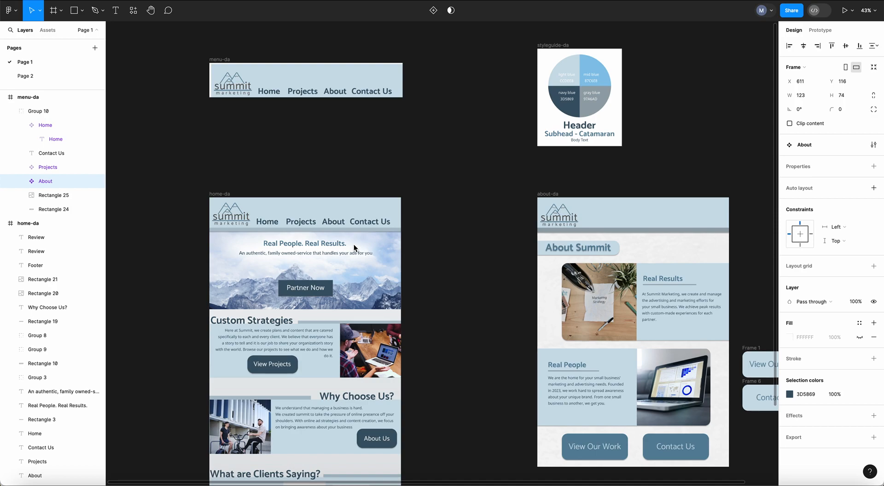
click(369, 94)
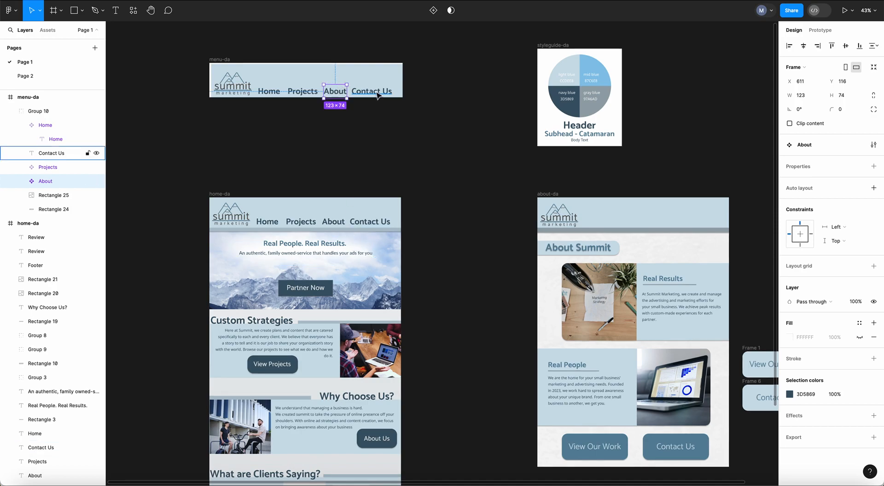
right_click(380, 97)
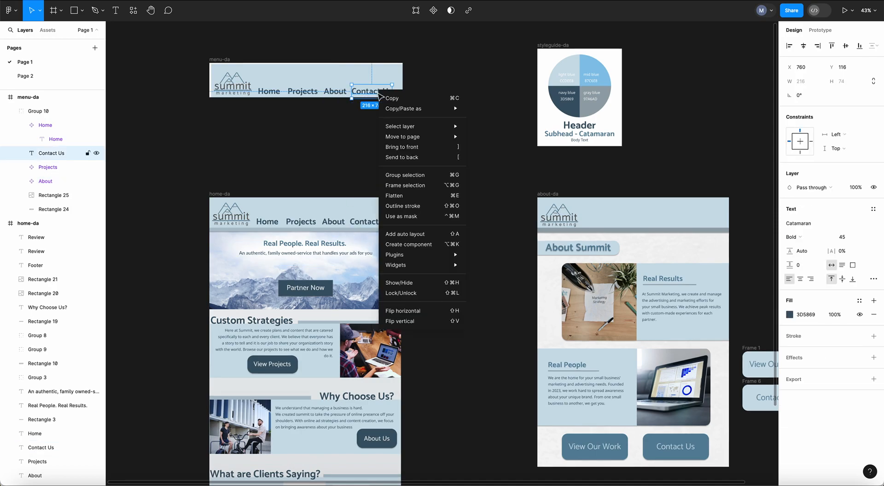
click(399, 244)
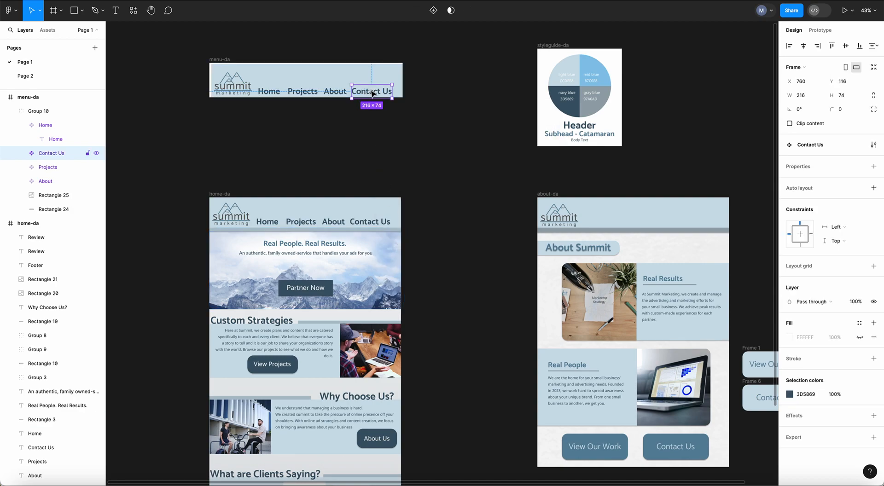
- Turn the Summit logo image in the menu-da frame into a component
click(230, 78)
right_click(231, 79)
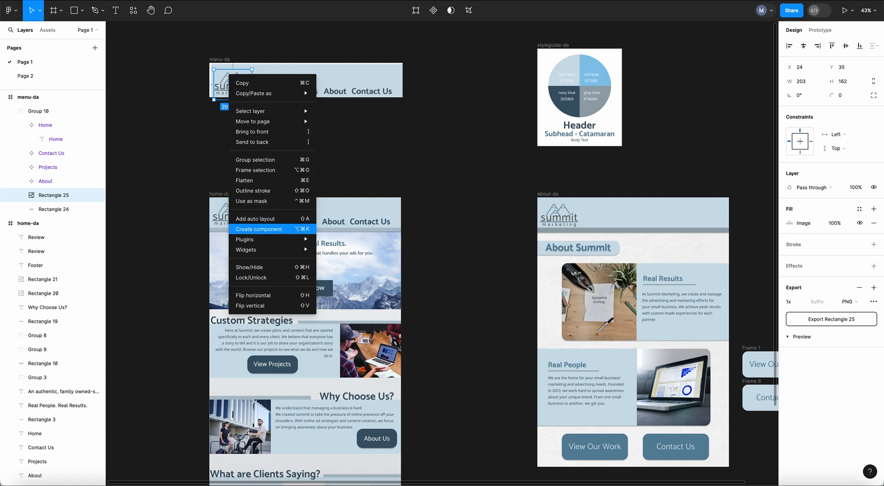
click(251, 231)
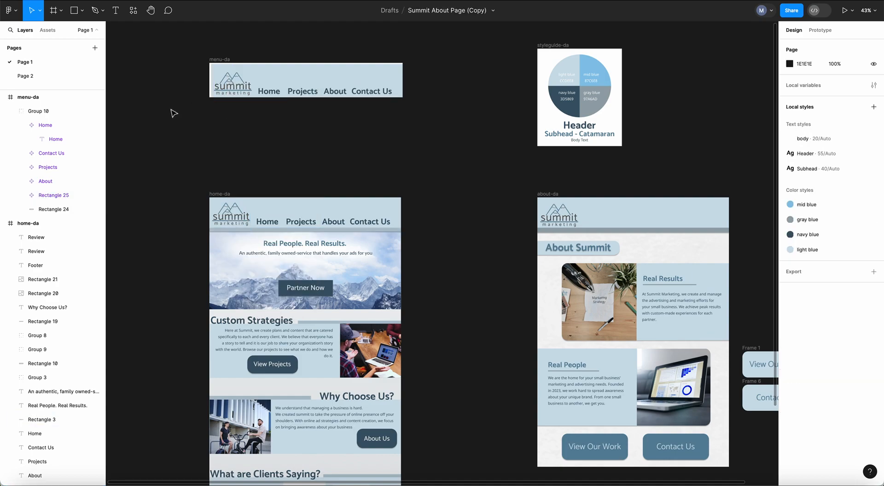
- Link the logo component in menu-da to the home-da frame, navigating on click with the Instant animation
click(235, 86)
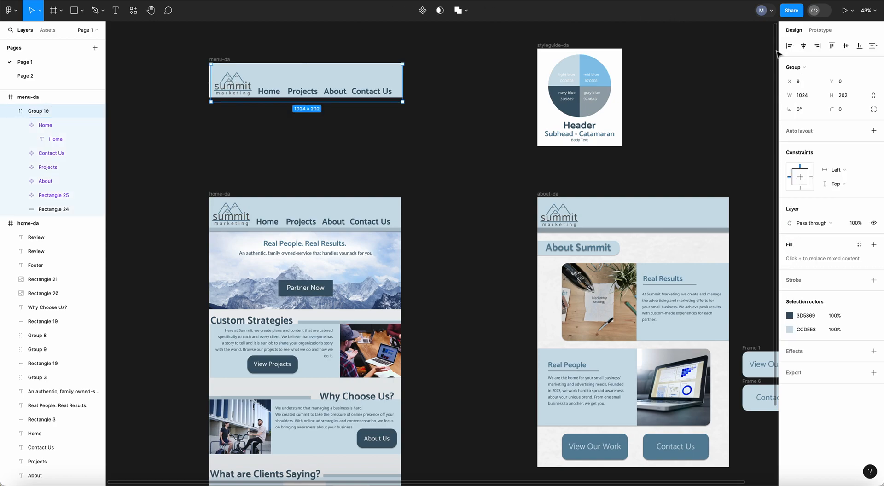
click(824, 31)
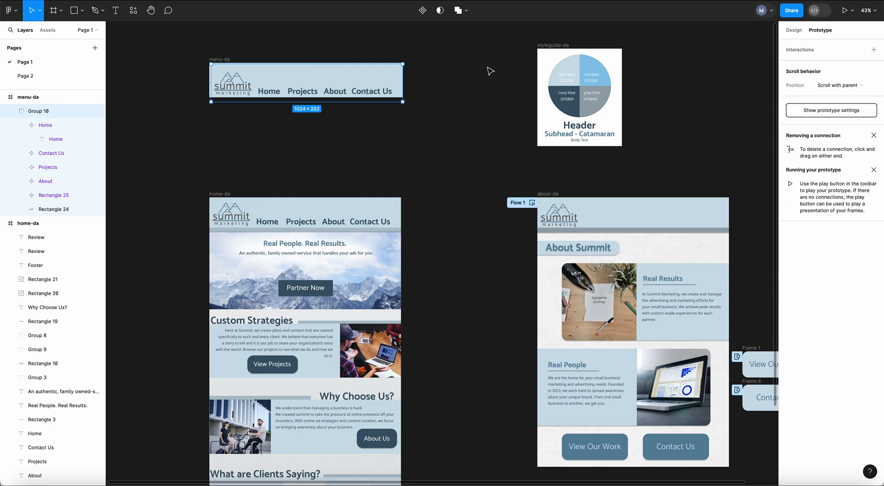
click(148, 83)
click(235, 87)
click(235, 88)
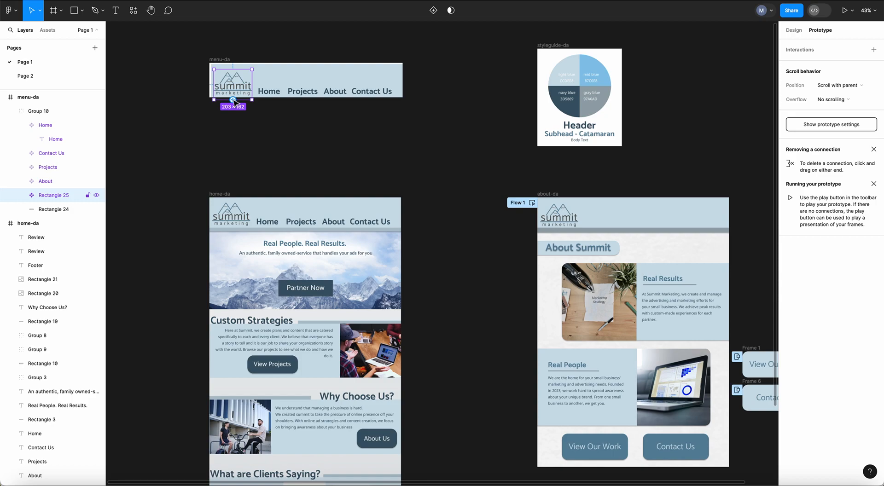
drag(234, 102, 243, 204)
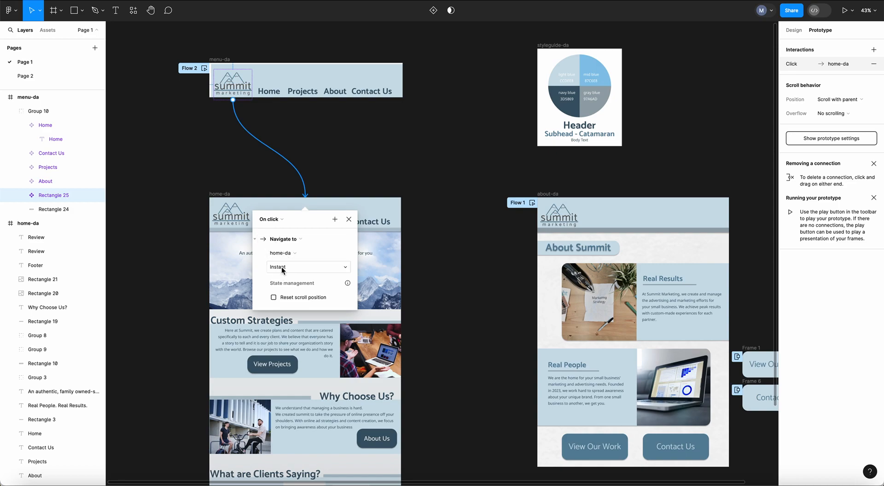
click(345, 266)
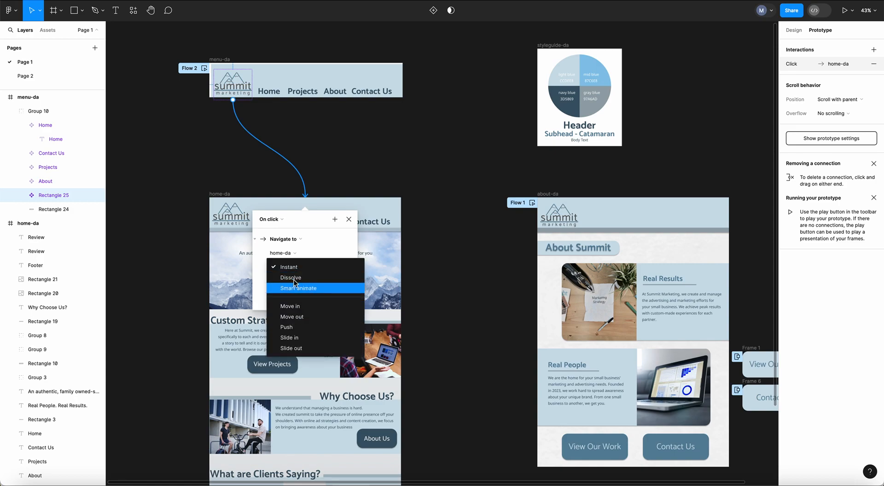
click(292, 266)
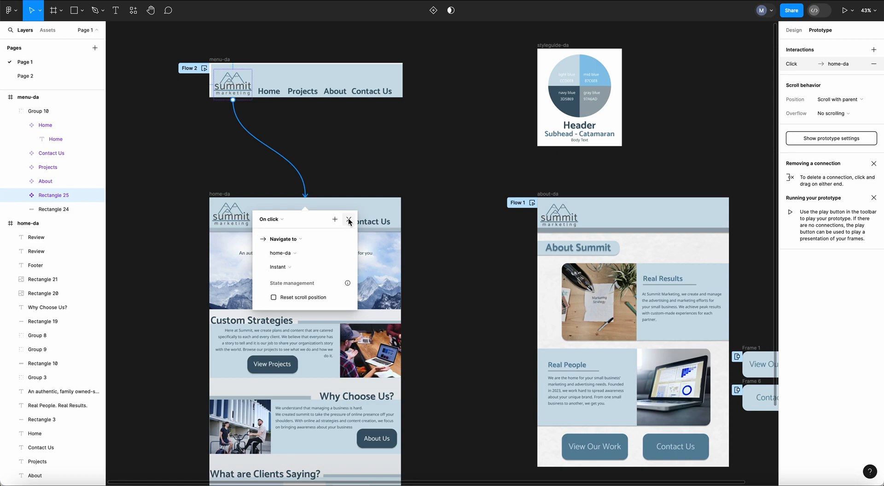
click(283, 220)
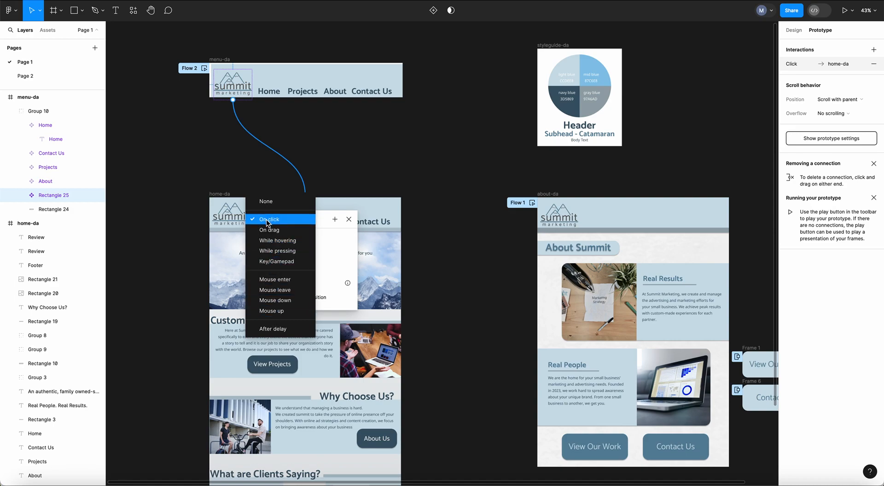
click(267, 220)
key(Escape)
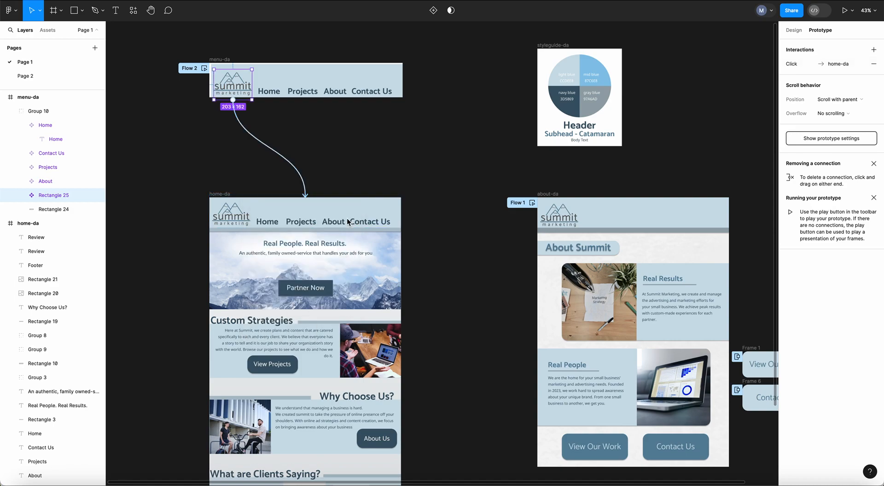
- Link the Home component in menu-da to the home-da frame with an on-click, Instant navigation
click(274, 95)
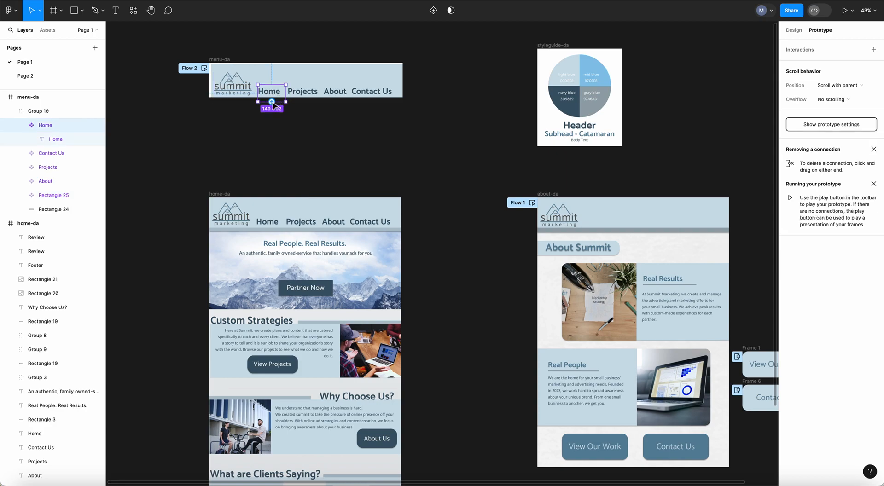
drag(272, 102, 282, 204)
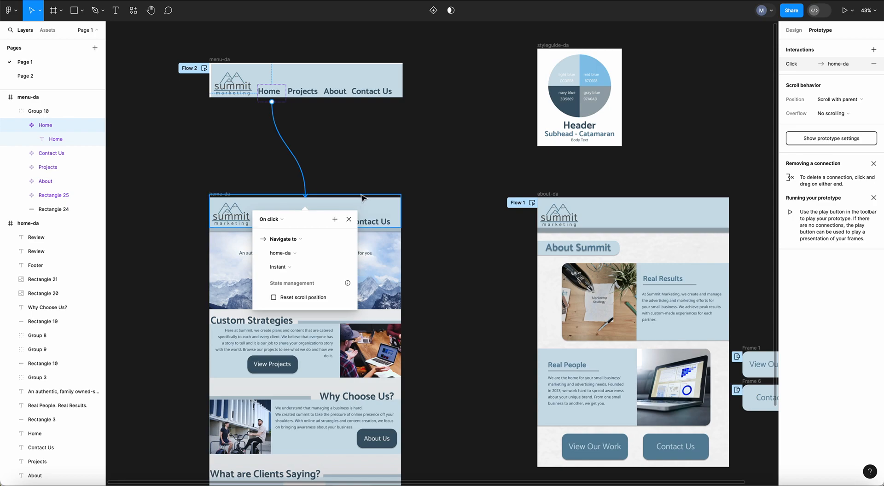
click(349, 220)
- Link the About component in menu-da to the about-da frame with an on-click, Instant navigation
click(336, 90)
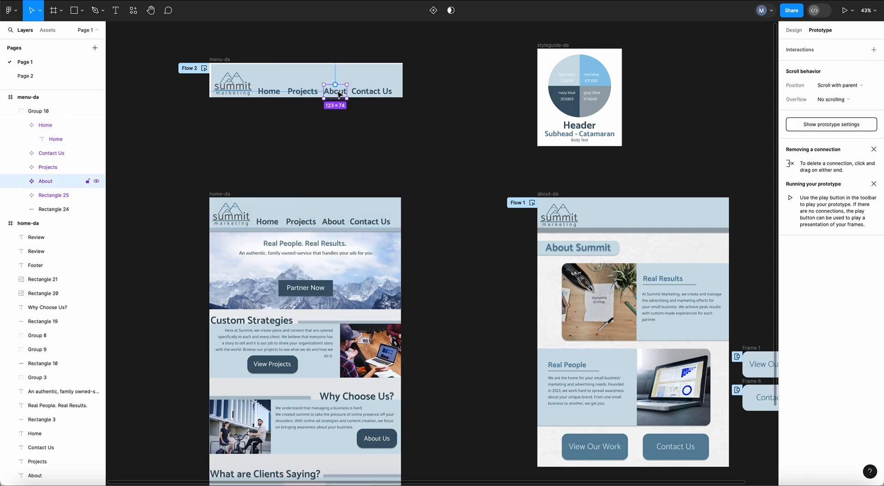
drag(336, 86, 595, 206)
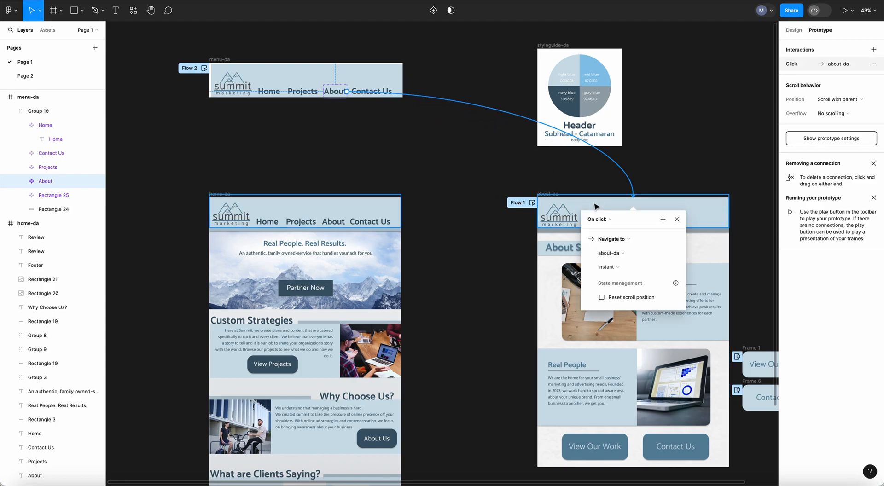
click(451, 184)
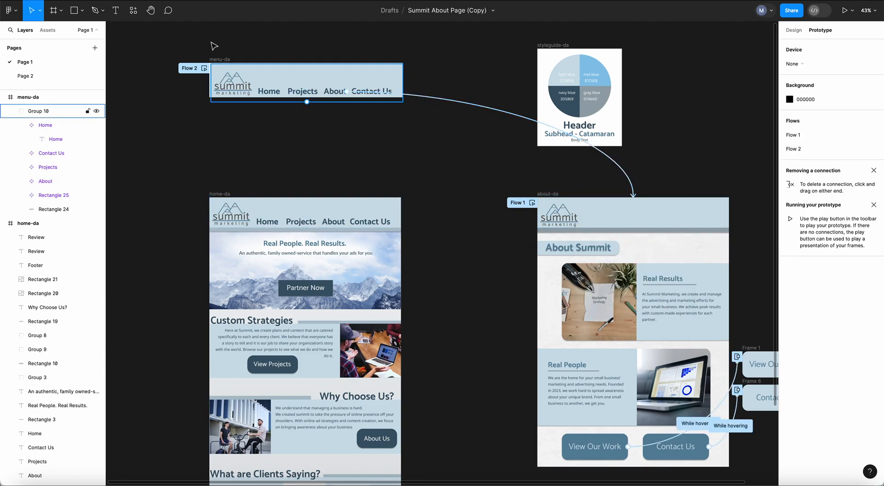
- Inspect the prototype interactions of the Home and About labels in the home-da header
click(221, 61)
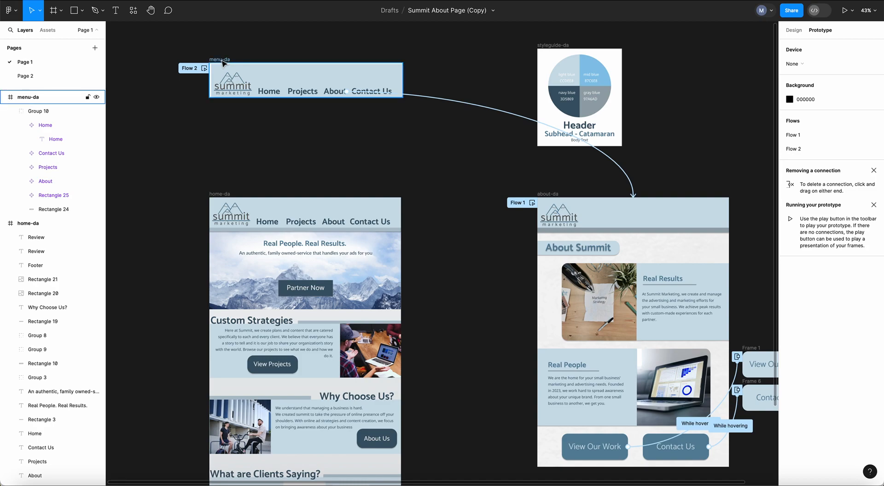
click(269, 222)
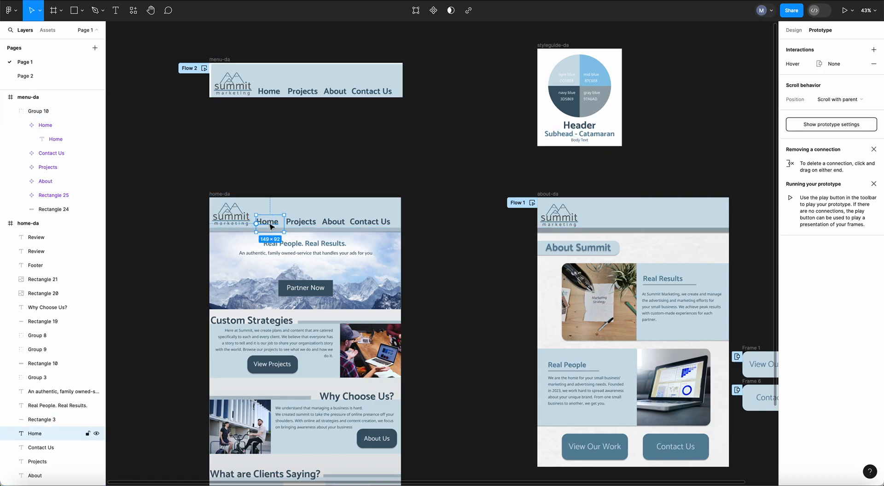
click(334, 223)
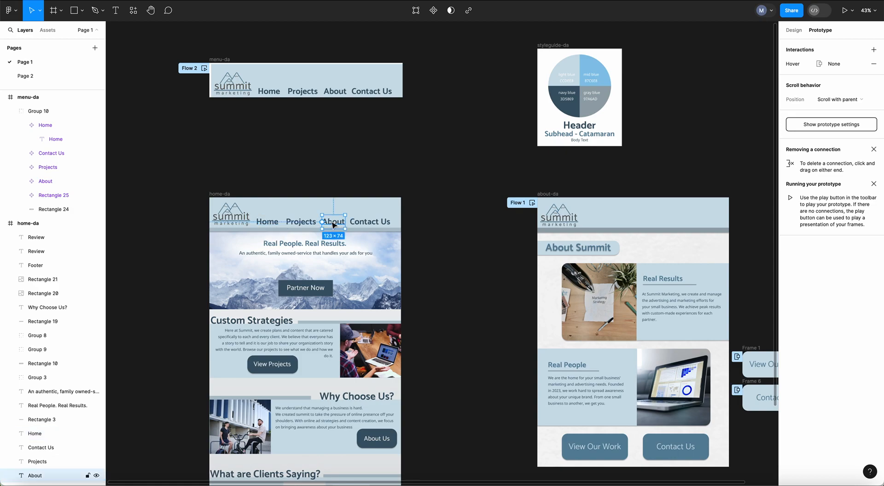
click(400, 173)
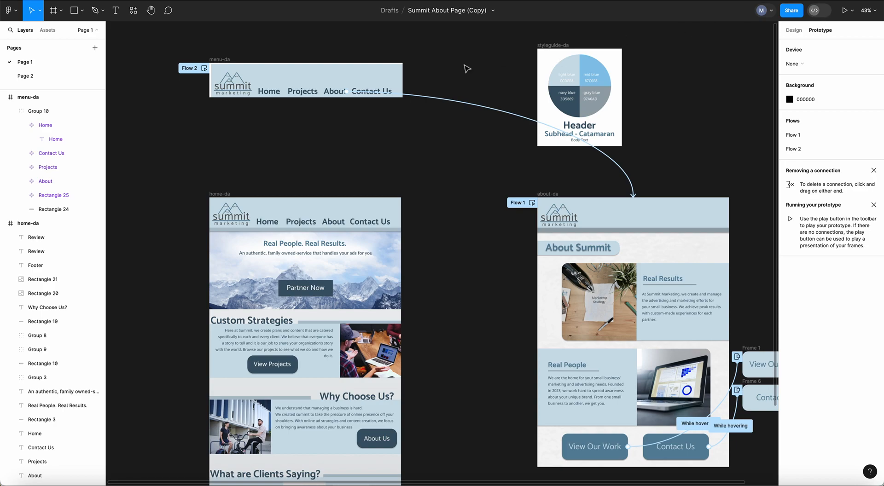
- Preview the prototype flow starting at menu-da and test the logo link
click(212, 60)
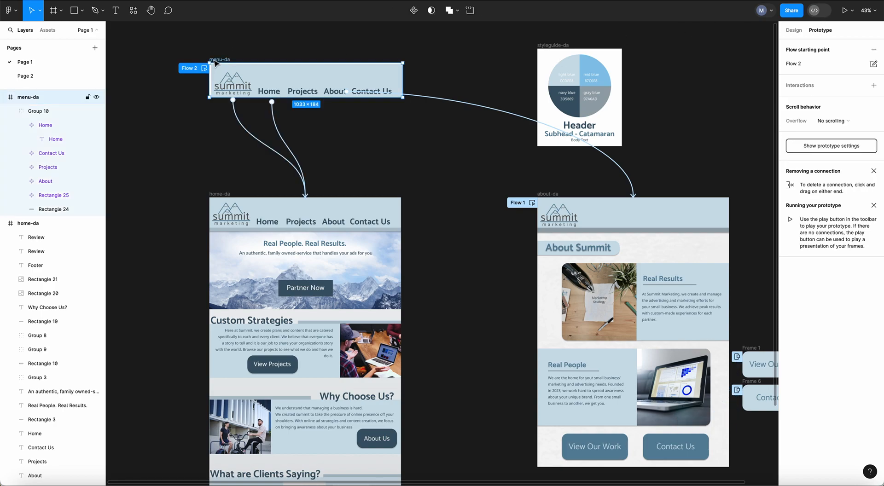
click(845, 11)
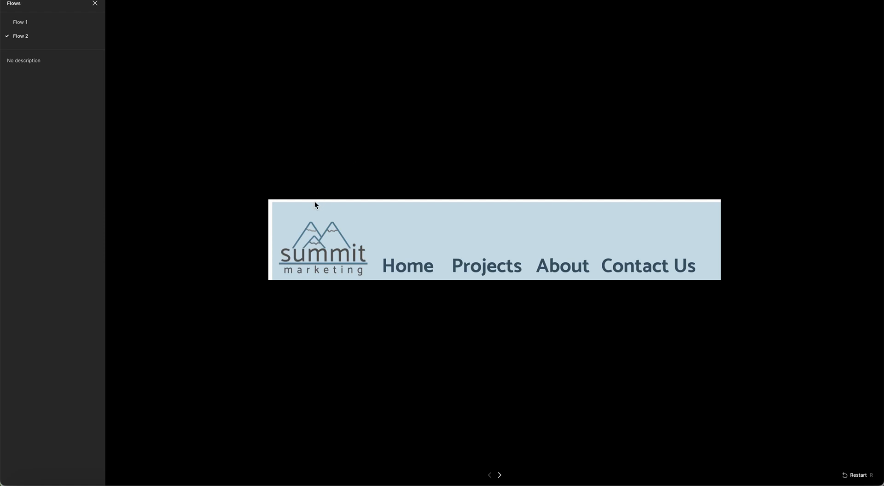
click(330, 257)
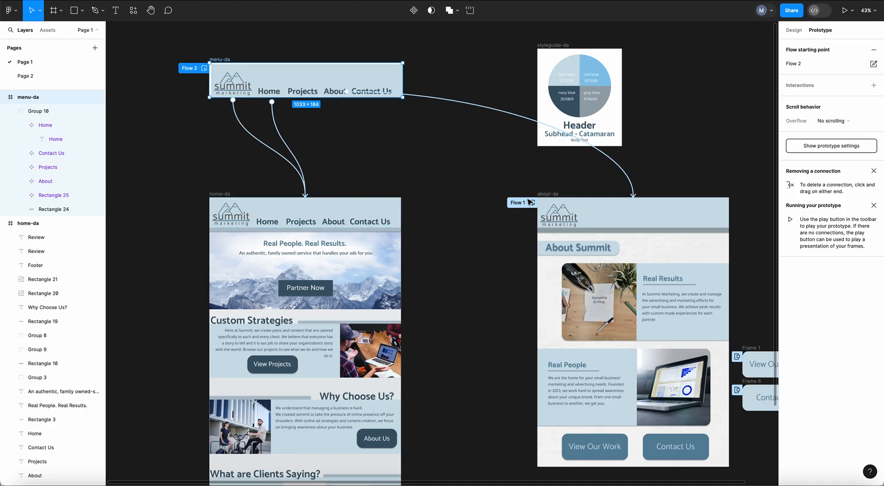
- Inspect the hover interaction on the View Our Work button in the about-da frame
scroll(473, 257, down, 2)
scroll(473, 257, left, 1)
scroll(473, 258, right, 3)
scroll(473, 258, down, 1)
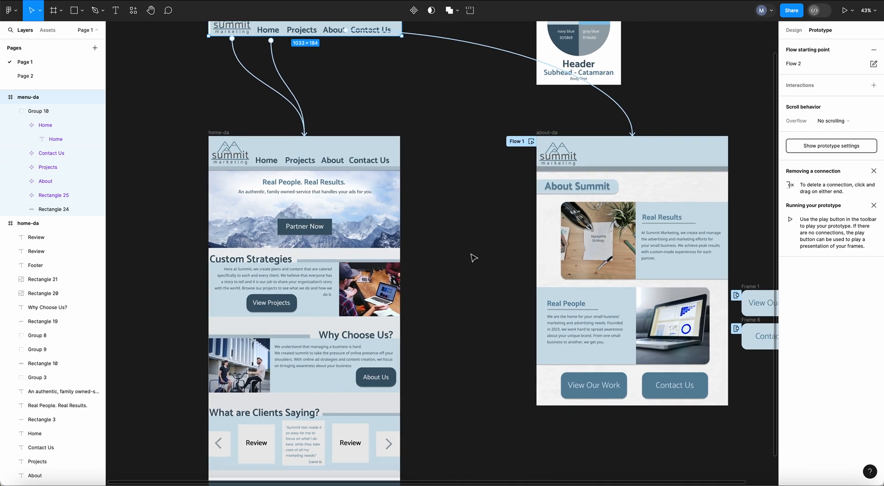
scroll(473, 257, right, 5)
scroll(473, 257, up, 1)
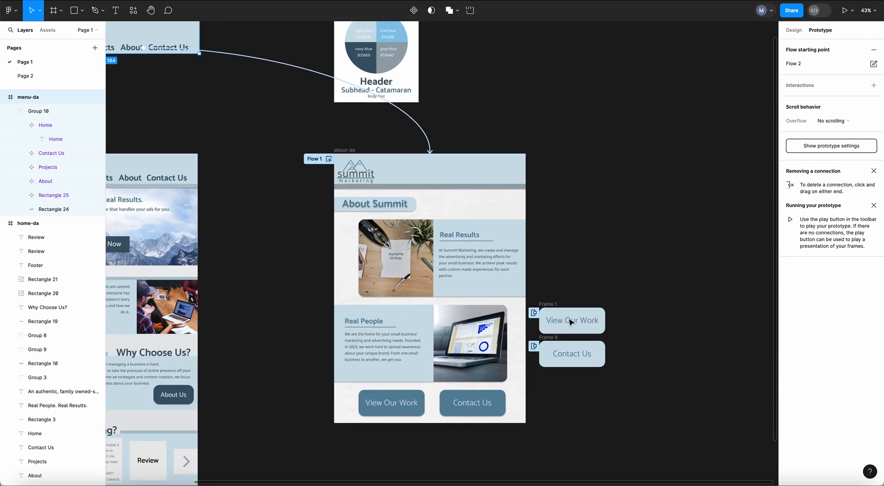
click(381, 405)
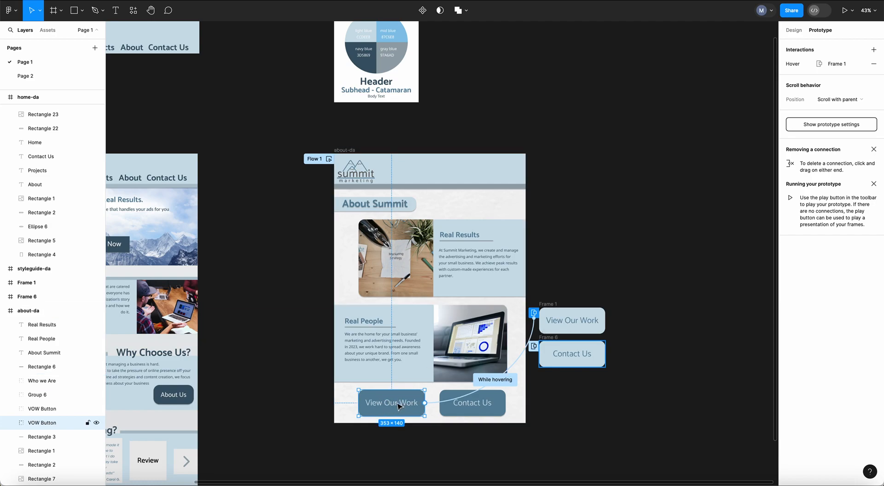
- Preview the prototype flow starting at about-da down to the View Our Work and Contact Us buttons
click(345, 150)
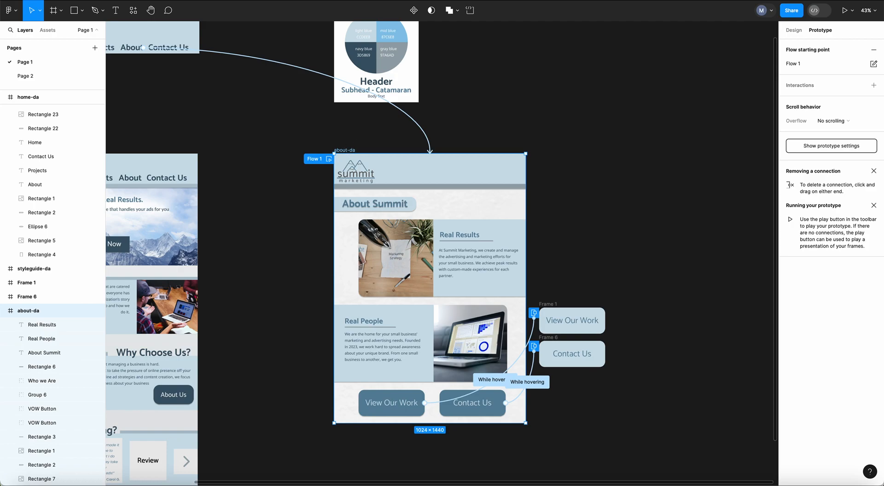
click(845, 11)
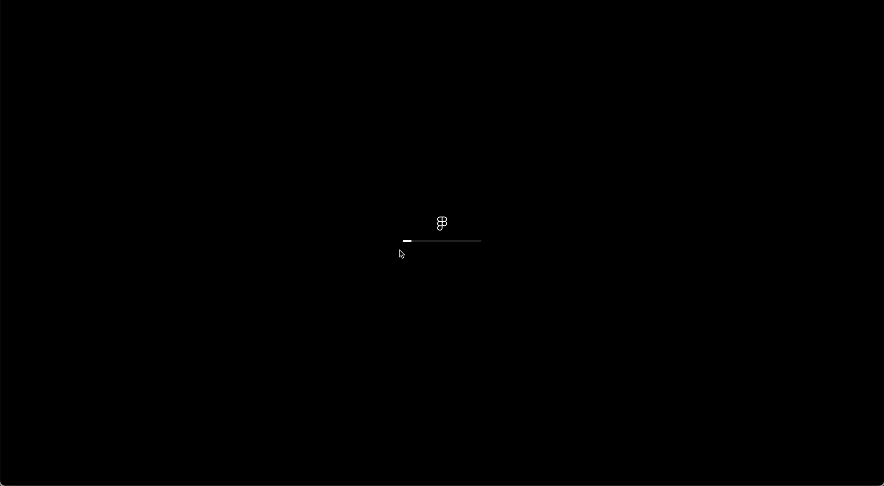
scroll(376, 324, down, 3)
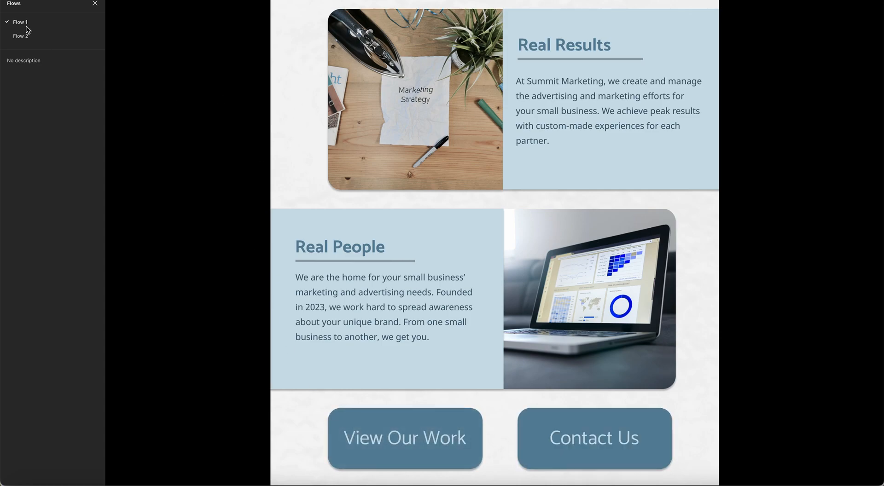
- Return to the design file and inspect the hover interaction on the View Our Work button in about-da
click(131, 1)
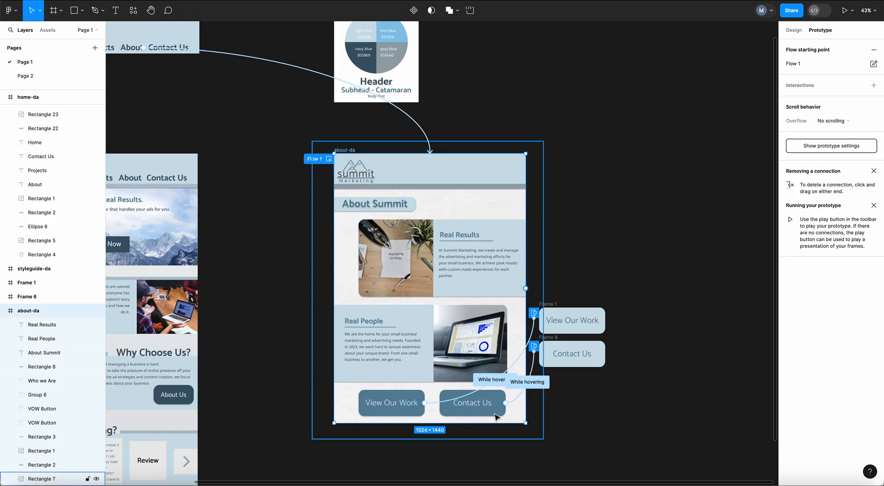
click(386, 407)
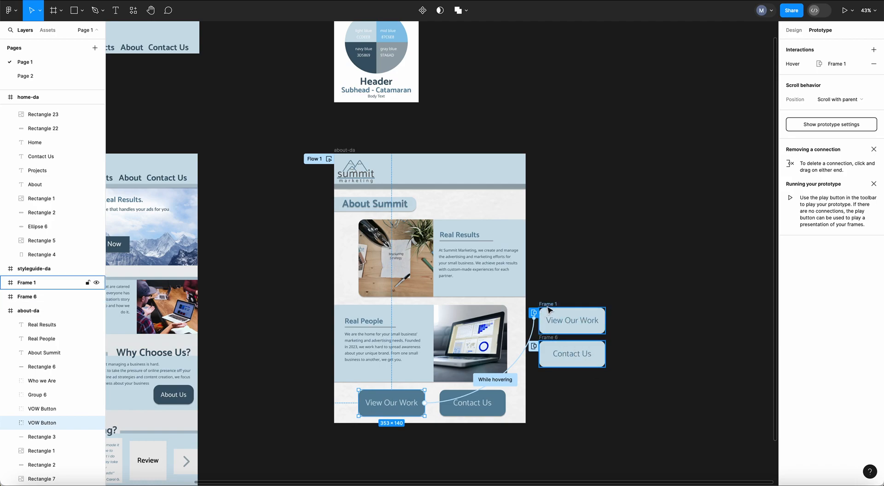
- Examine the layout of the home-da page alongside the menu-da and about-da frames
scroll(548, 309, left, 10)
scroll(549, 310, down, 3)
scroll(550, 310, down, 1)
scroll(549, 310, down, 2)
scroll(549, 309, left, 1)
scroll(549, 310, up, 2)
scroll(549, 310, right, 1)
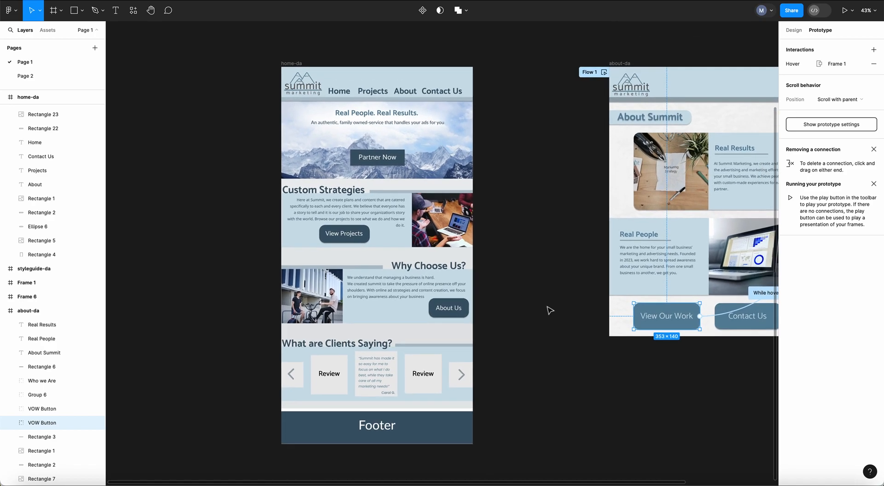
scroll(549, 310, up, 5)
scroll(549, 309, right, 2)
scroll(550, 310, up, 1)
scroll(550, 310, left, 1)
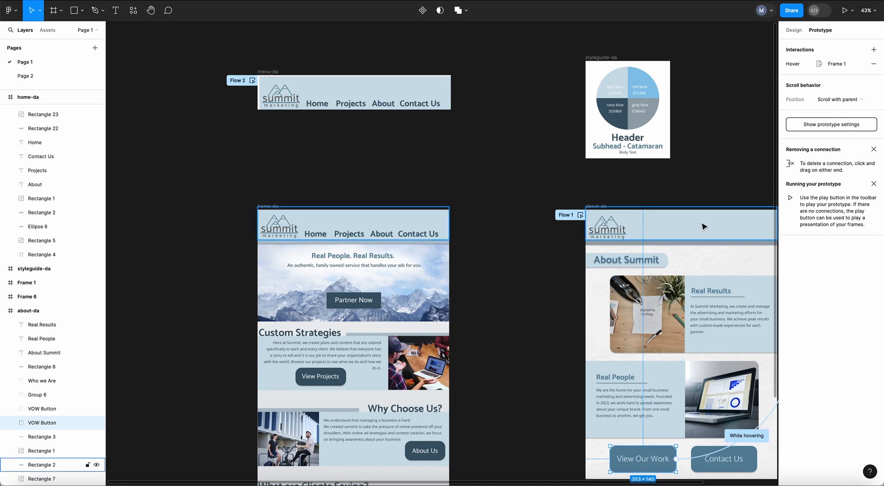
scroll(525, 249, down, 5)
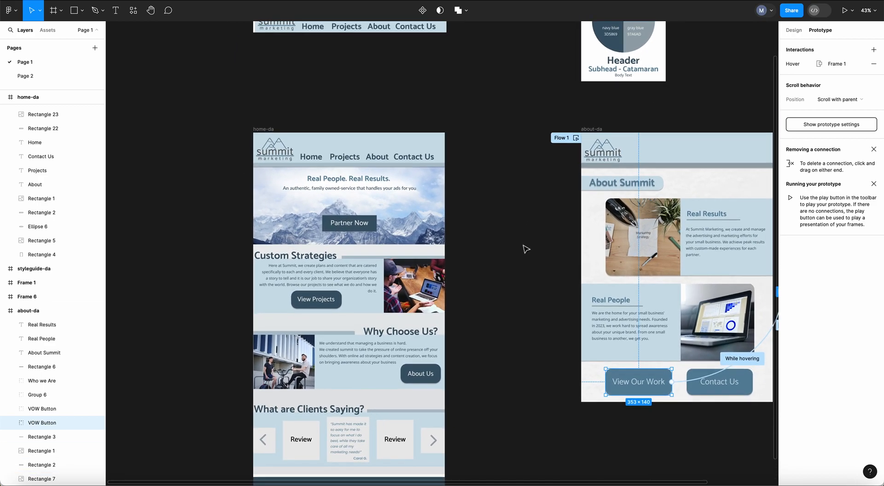
scroll(526, 249, up, 1)
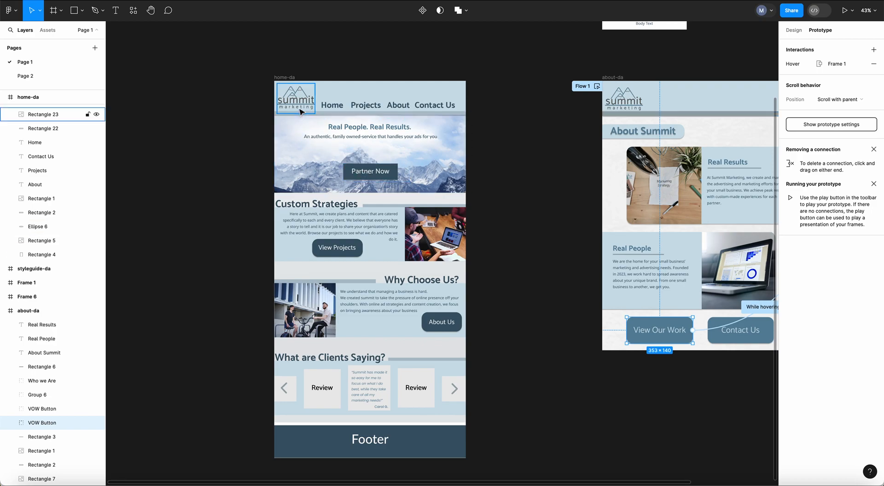
- Duplicate the home-da frame and place the copy directly below the original
click(284, 78)
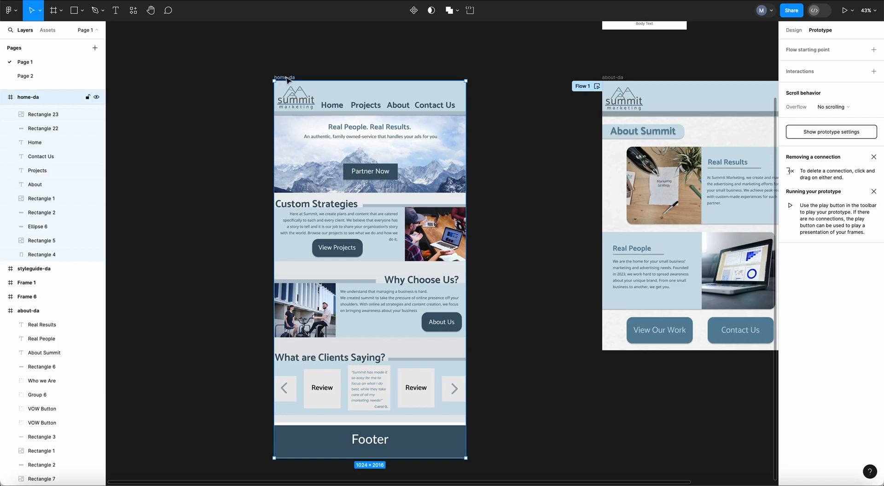
key(ctrl+d)
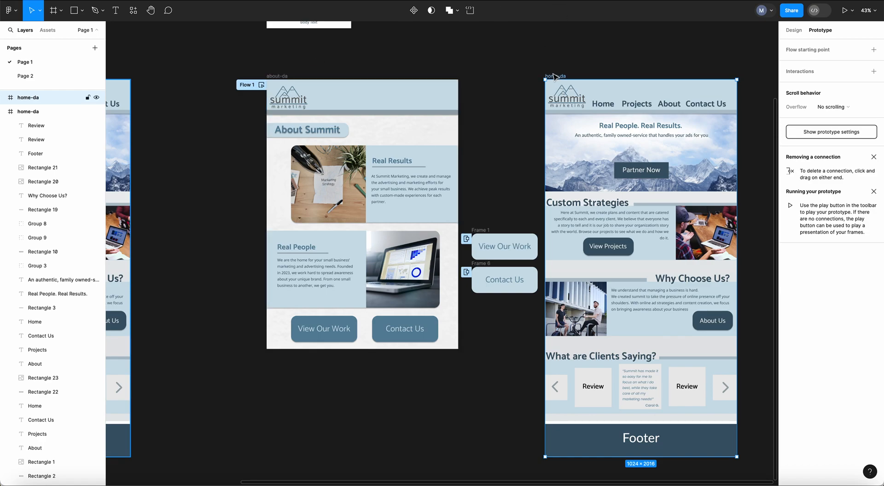
drag(557, 76, 199, 271)
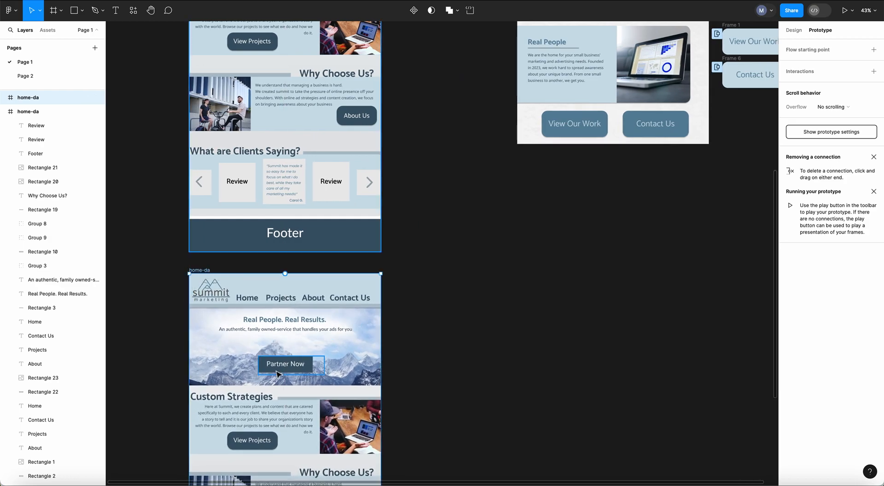
- Replace the mountain hero image in the duplicated home-da frame with the yellow-jacket hiker photo from the Downloads folder
click(212, 347)
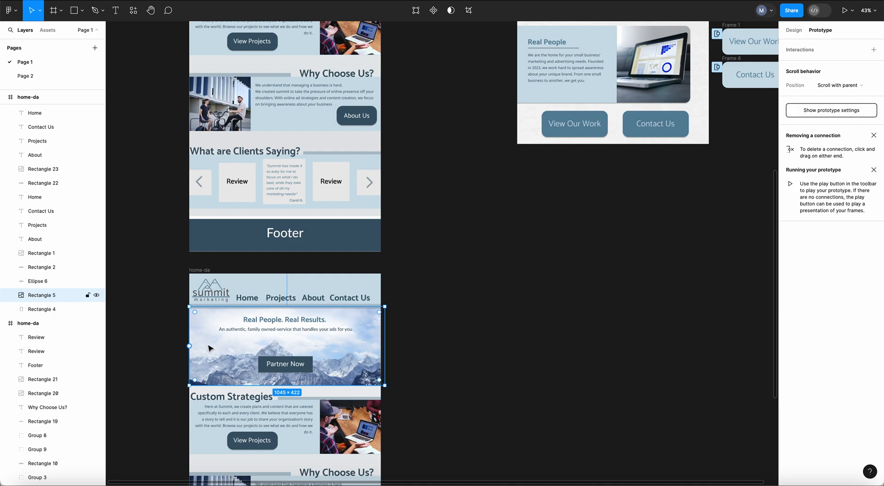
click(794, 31)
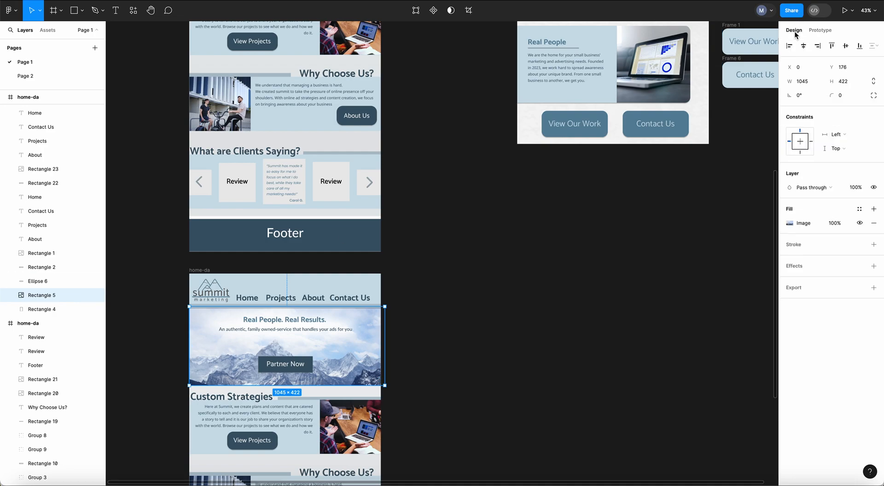
click(790, 223)
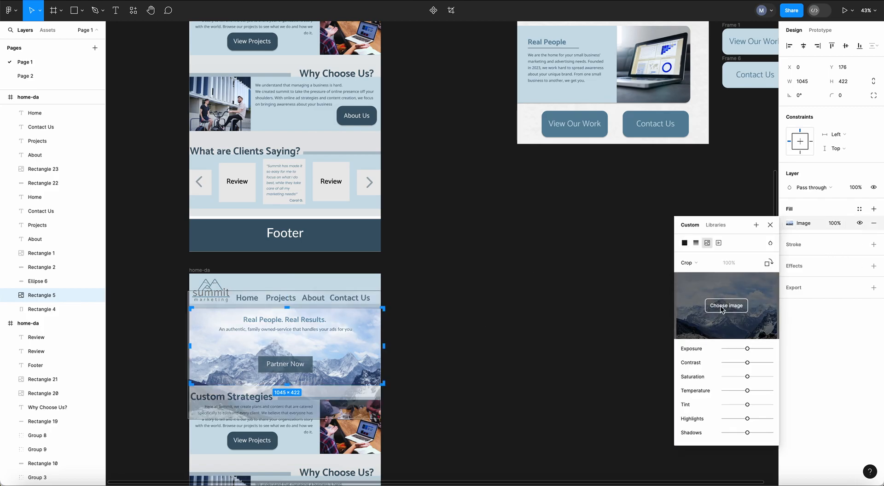
click(721, 305)
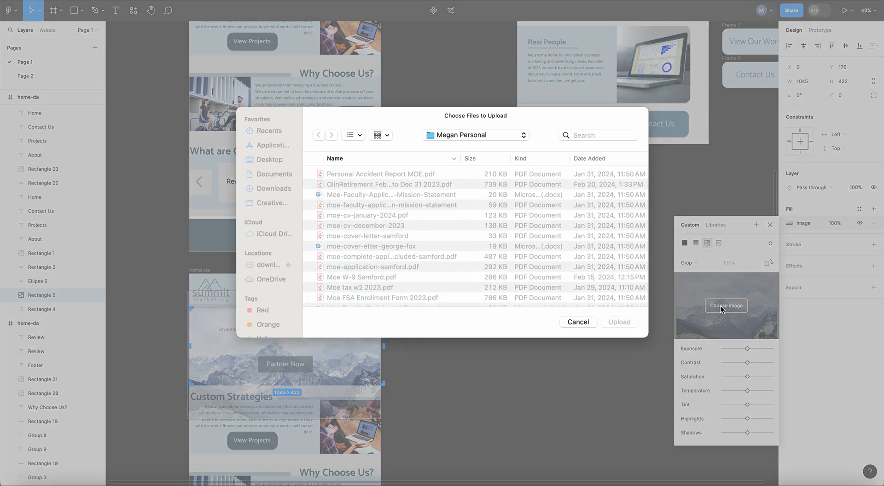
click(275, 189)
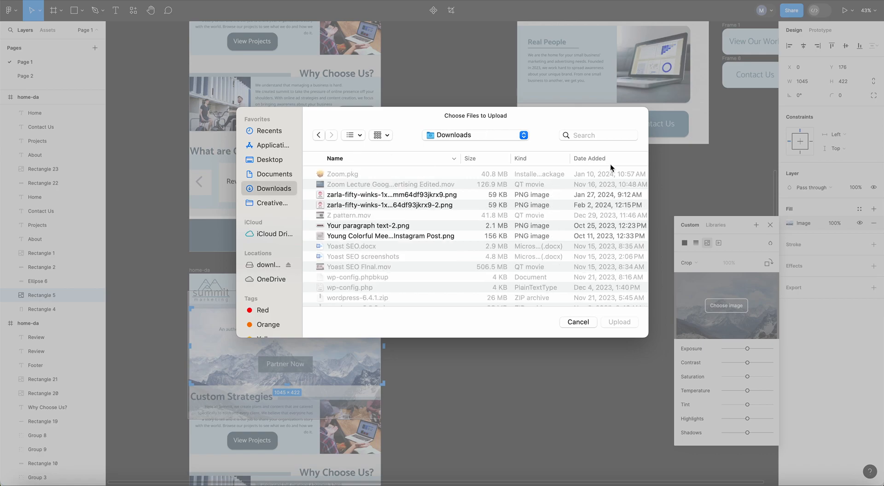
click(596, 159)
double_click(350, 174)
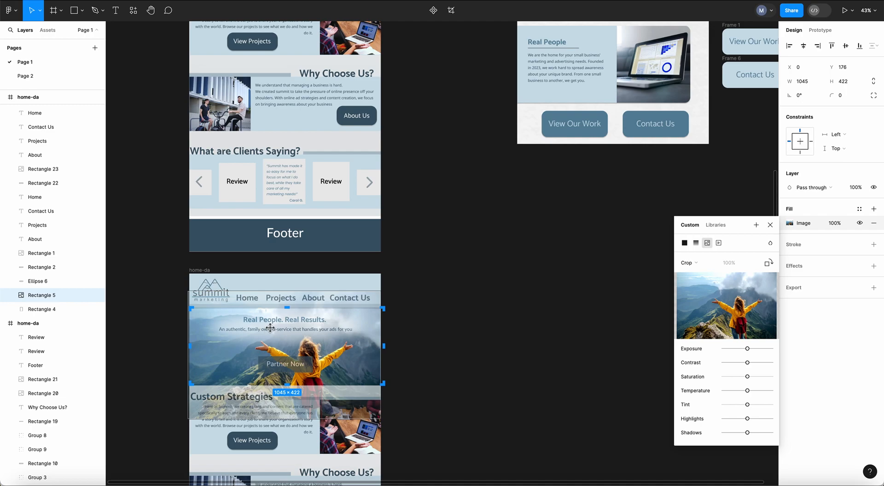
click(197, 272)
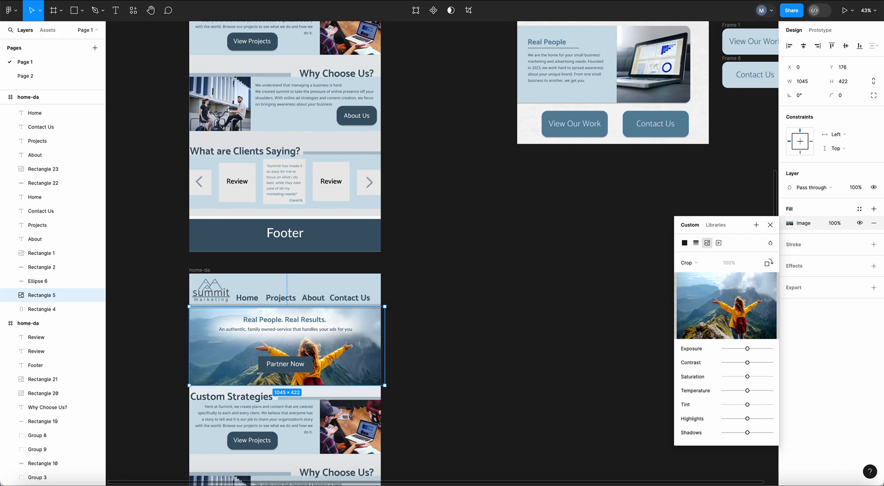
scroll(641, 470, up, 3)
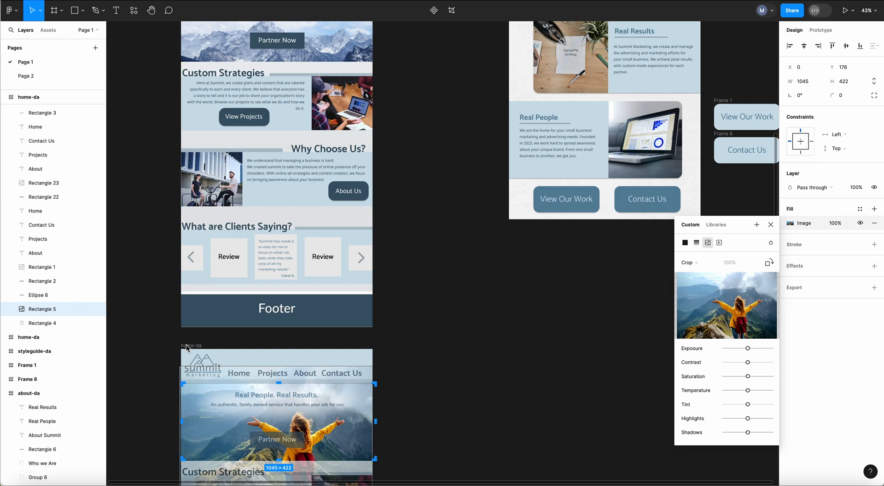
key(Escape)
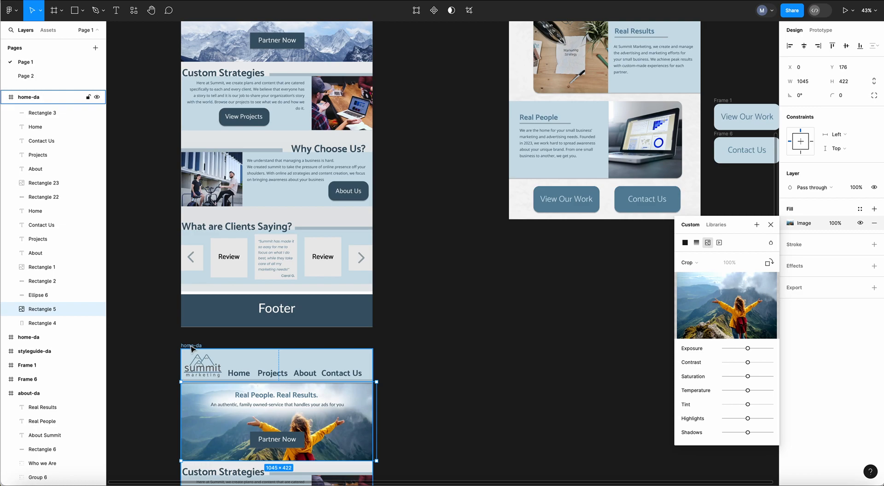
- Turn the duplicated home-da frame and the original home-da frame each into a component
right_click(192, 349)
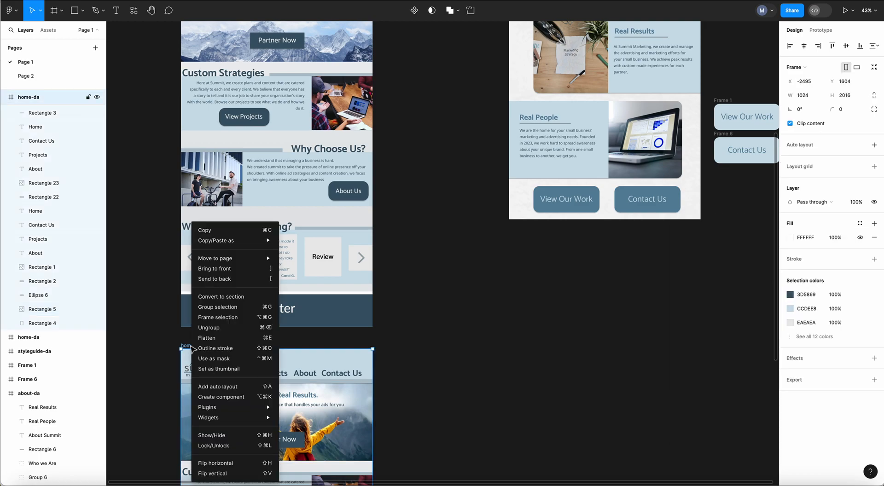
click(212, 397)
scroll(217, 308, up, 5)
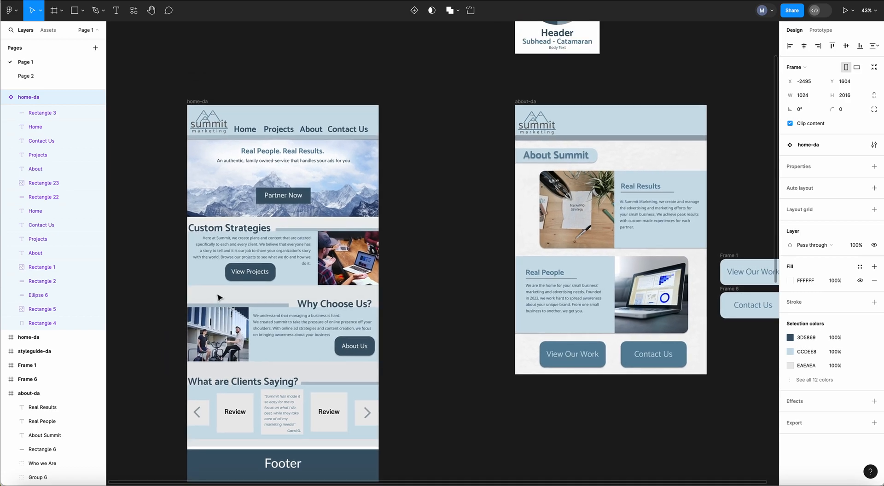
click(195, 103)
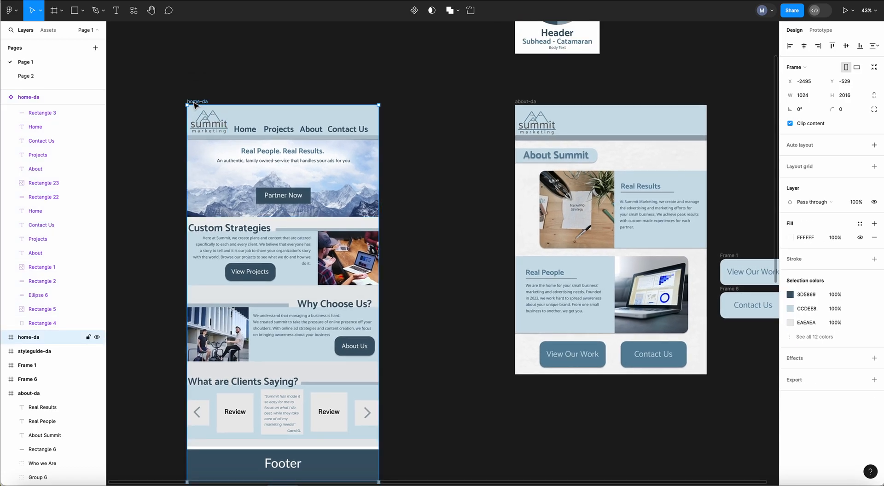
right_click(194, 103)
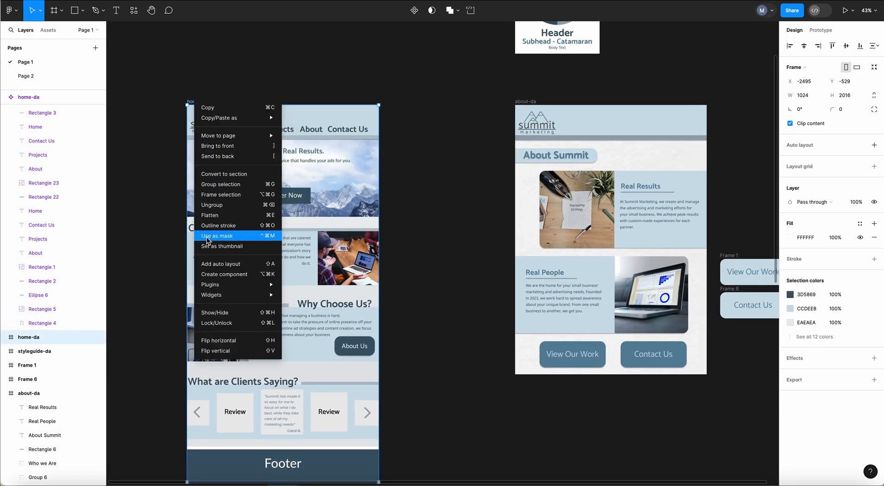
click(210, 275)
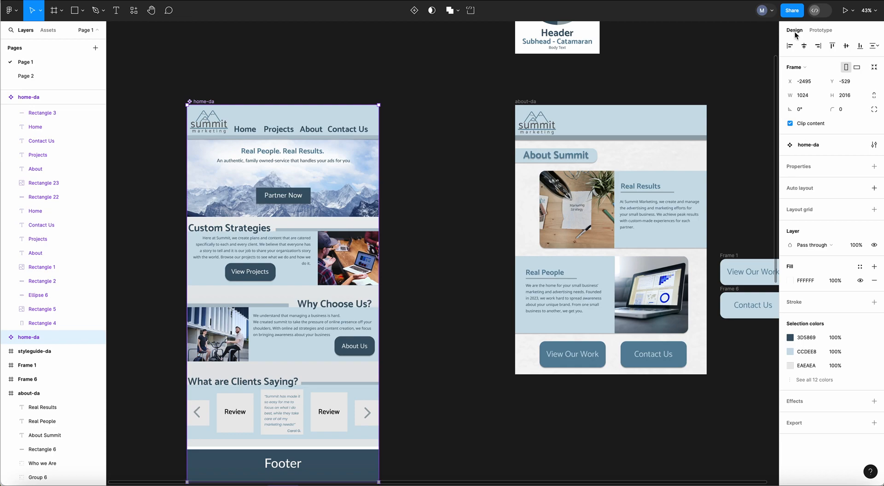
- Add a prototype connection from the original home-da component to its copy below
click(826, 30)
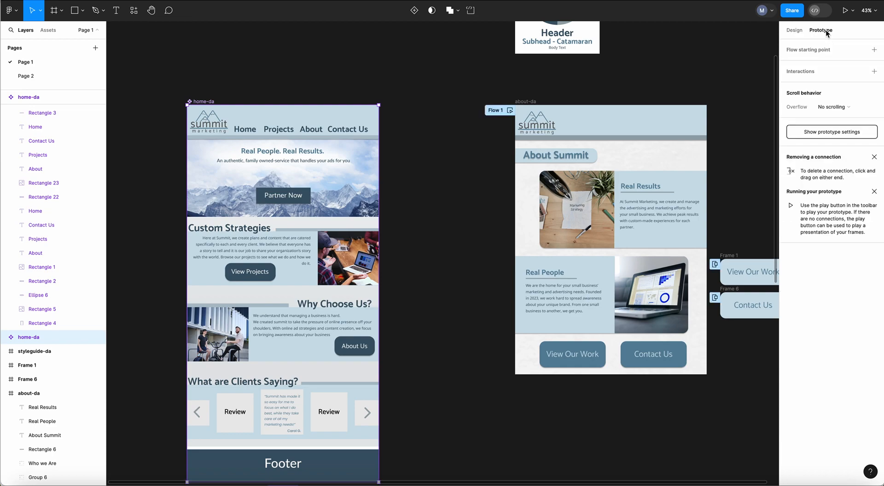
scroll(459, 142, down, 5)
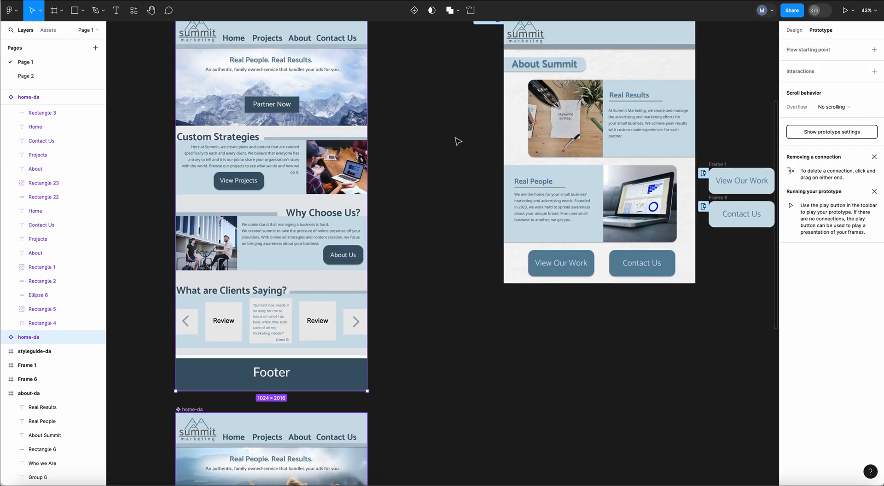
scroll(458, 141, down, 2)
mouse_move(313, 185)
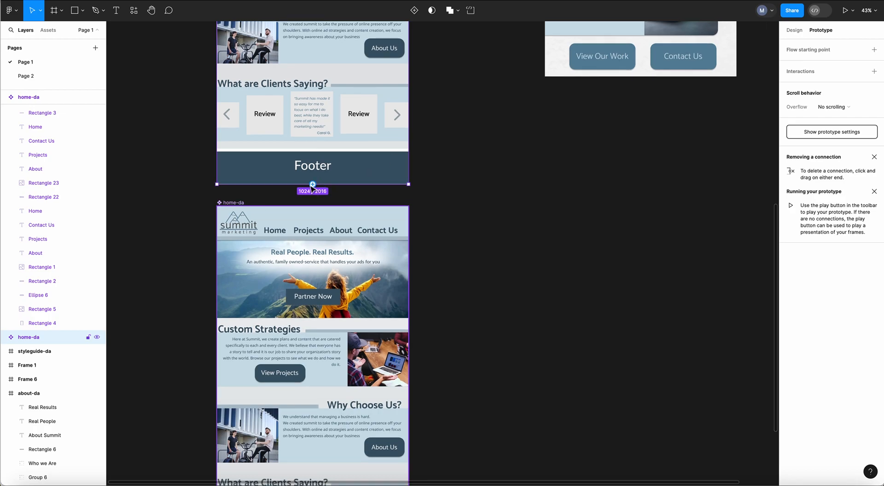
drag(312, 185, 310, 254)
drag(311, 261, 311, 263)
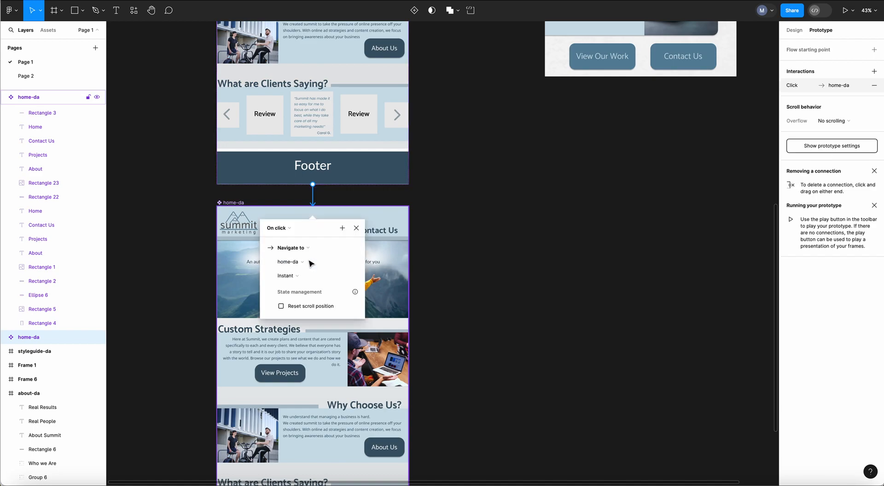
- Set the connection's trigger to After delay with a delay of 1 second
click(291, 229)
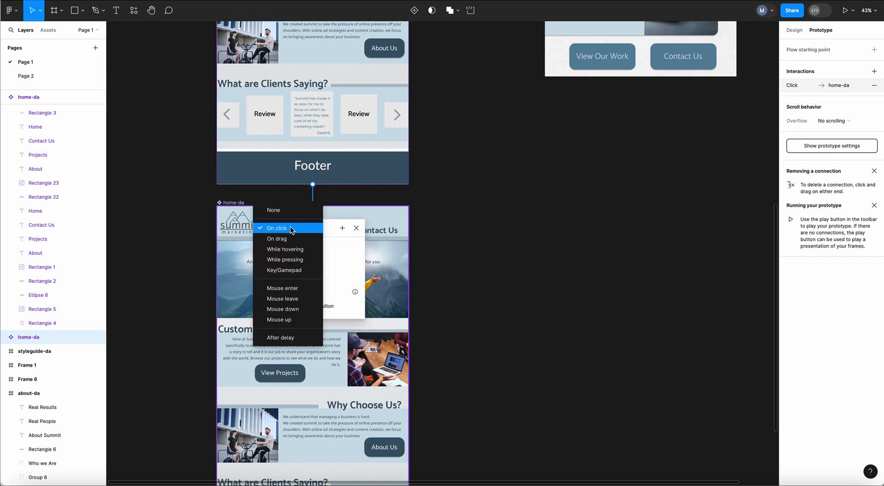
click(280, 338)
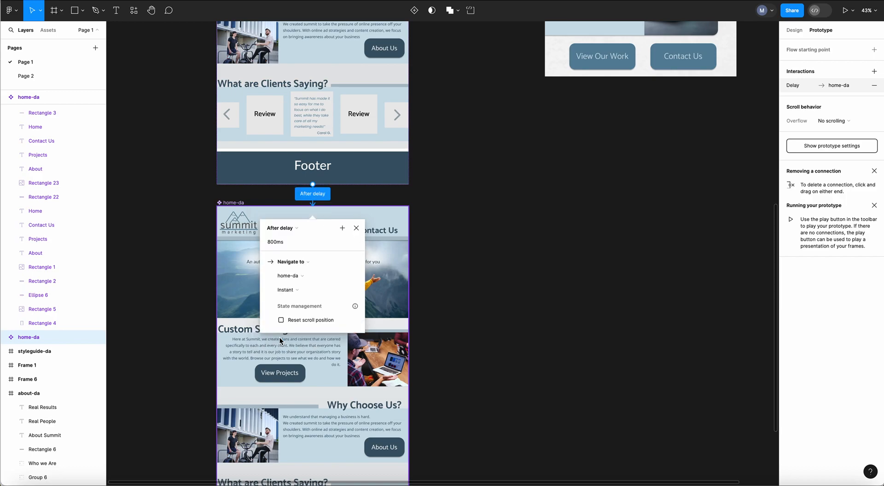
click(288, 244)
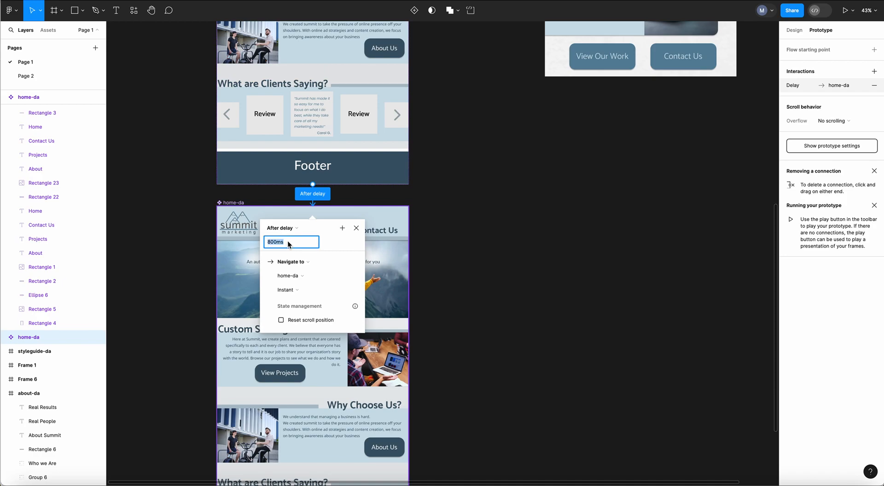
text(1 second)
click(503, 285)
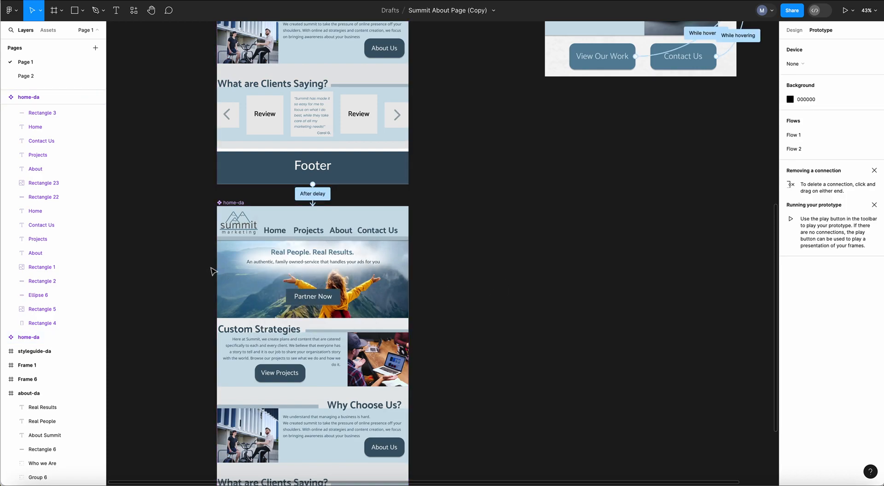
- Start a prototype connection from the lower home-da component
click(228, 203)
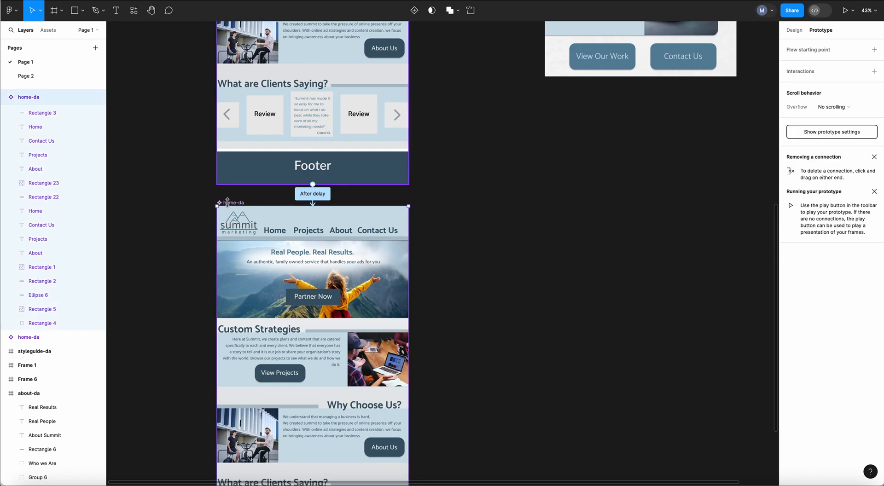
scroll(373, 371, down, 5)
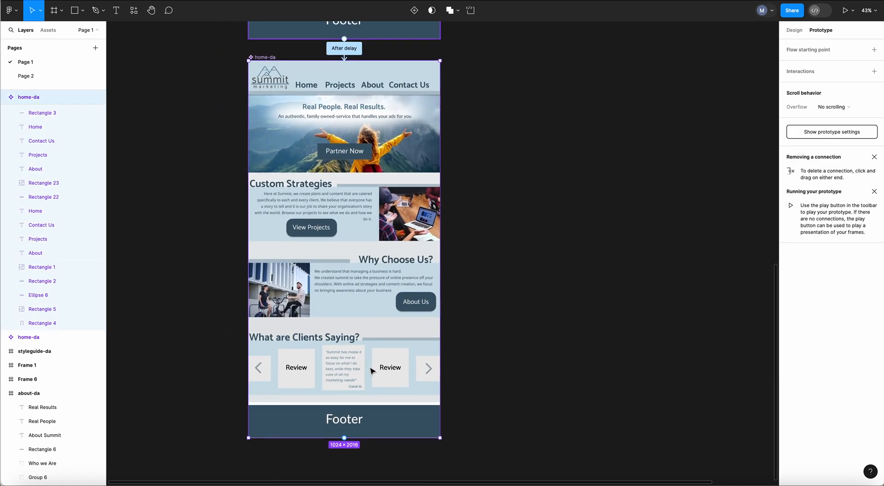
scroll(372, 371, right, 1)
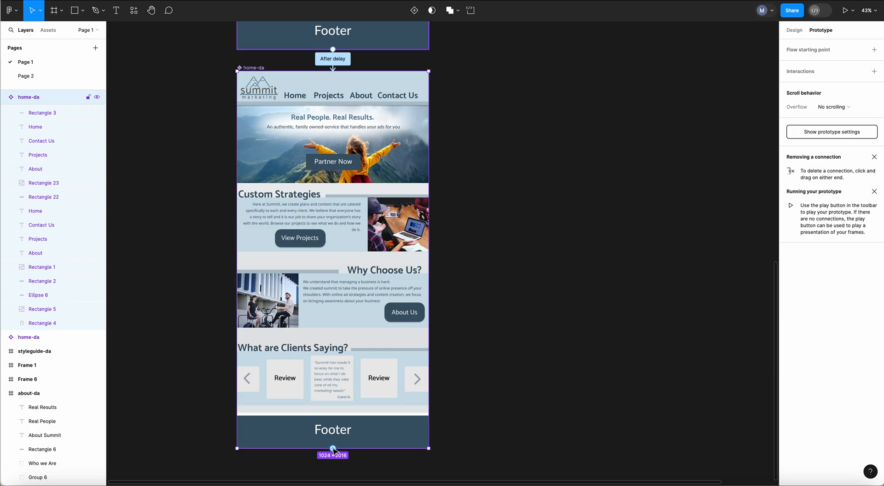